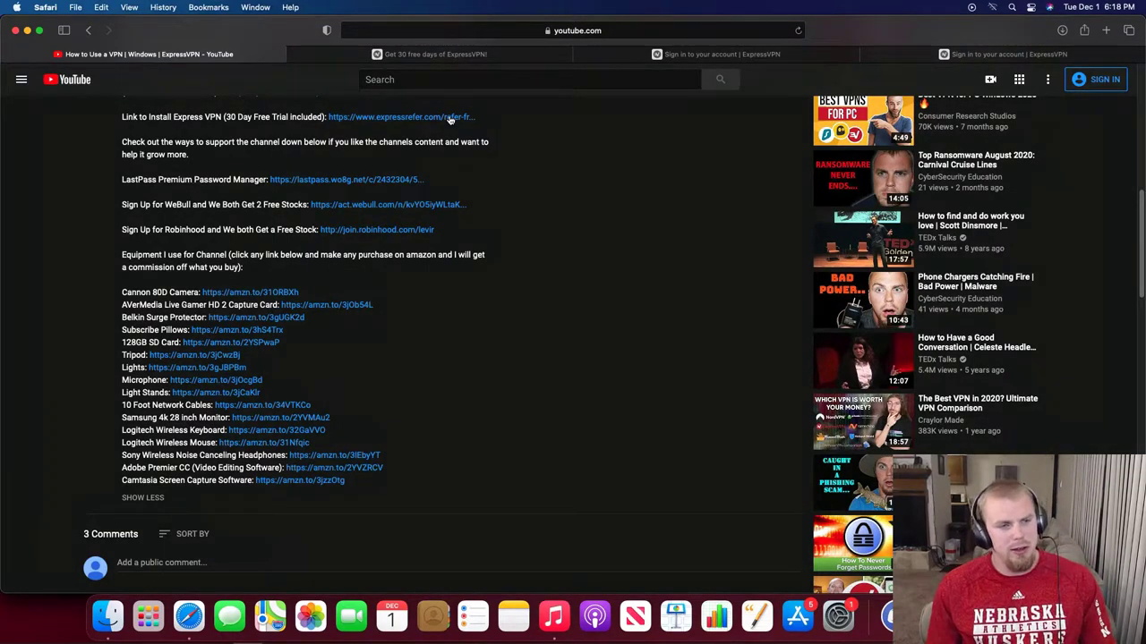
Open the ExpressVPN 30-day free offer linked in the video description and select the 1 Month + 30 Days plan.
{"action": "left_click", "coordinate": [450, 119]}
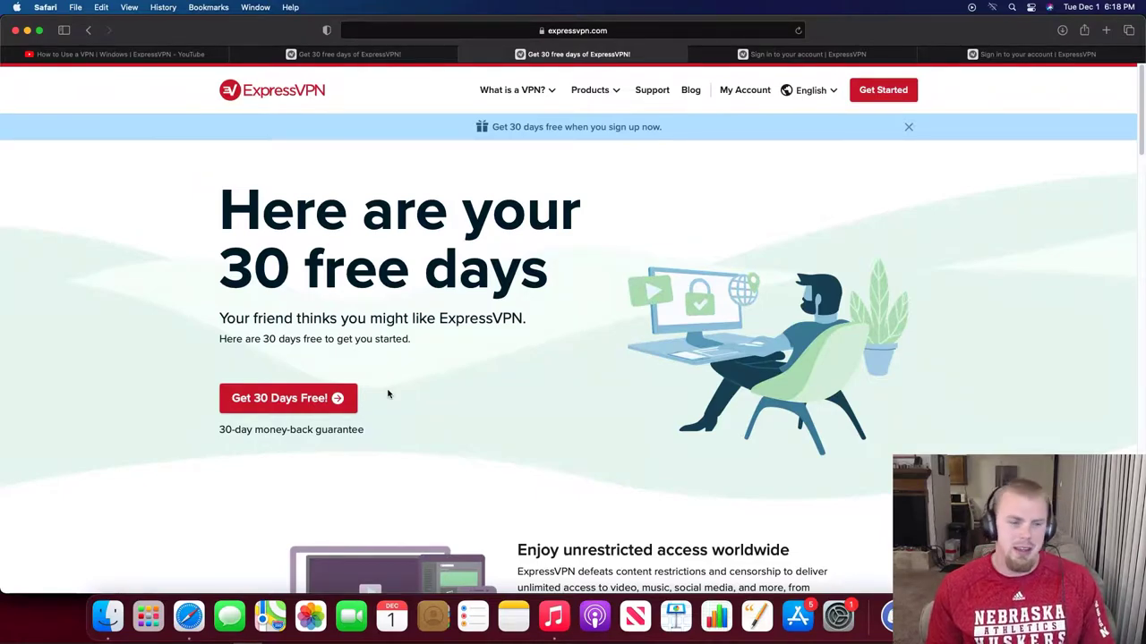
{"action": "left_click", "coordinate": [336, 397]}
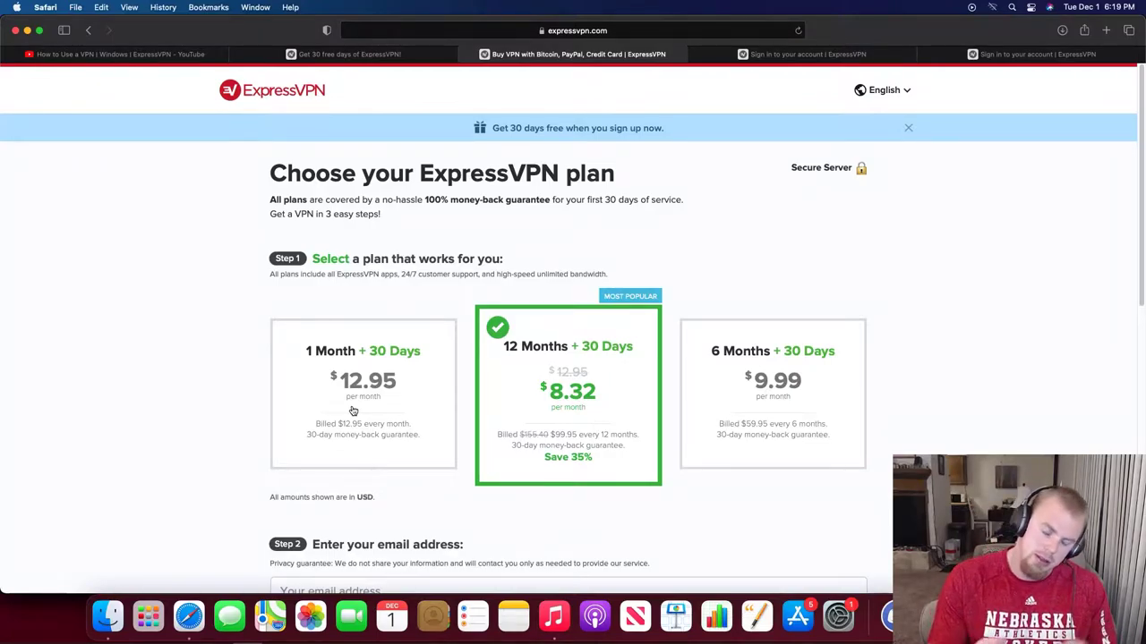
{"action": "left_click", "coordinate": [357, 407]}
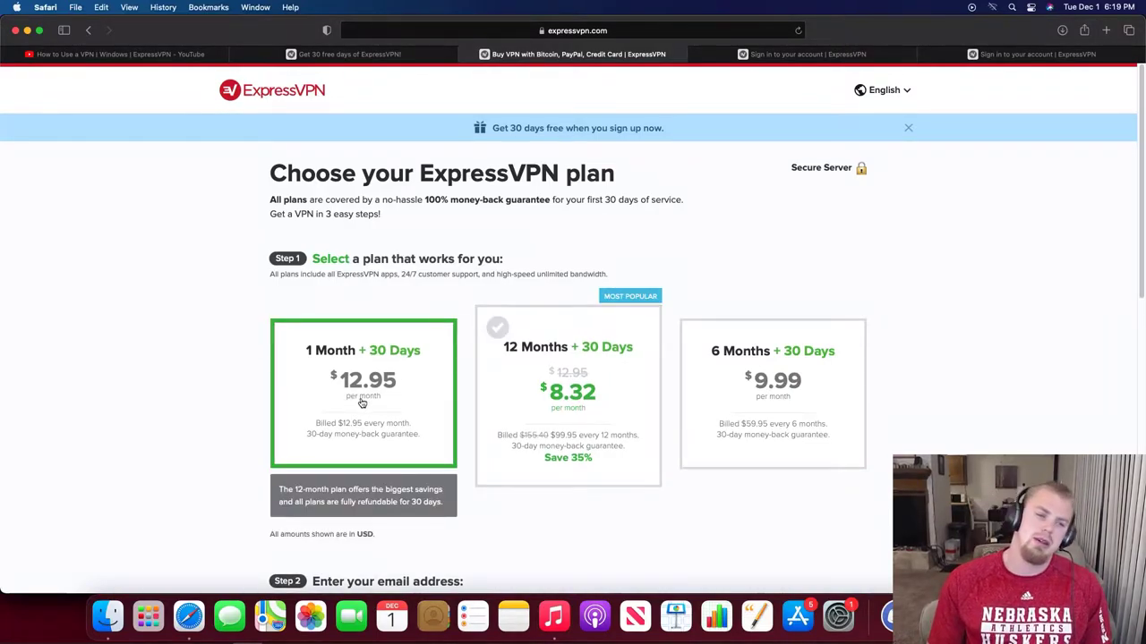
{"action": "scroll", "coordinate": [396, 384], "scroll_direction": "down", "scroll_amount": 2}
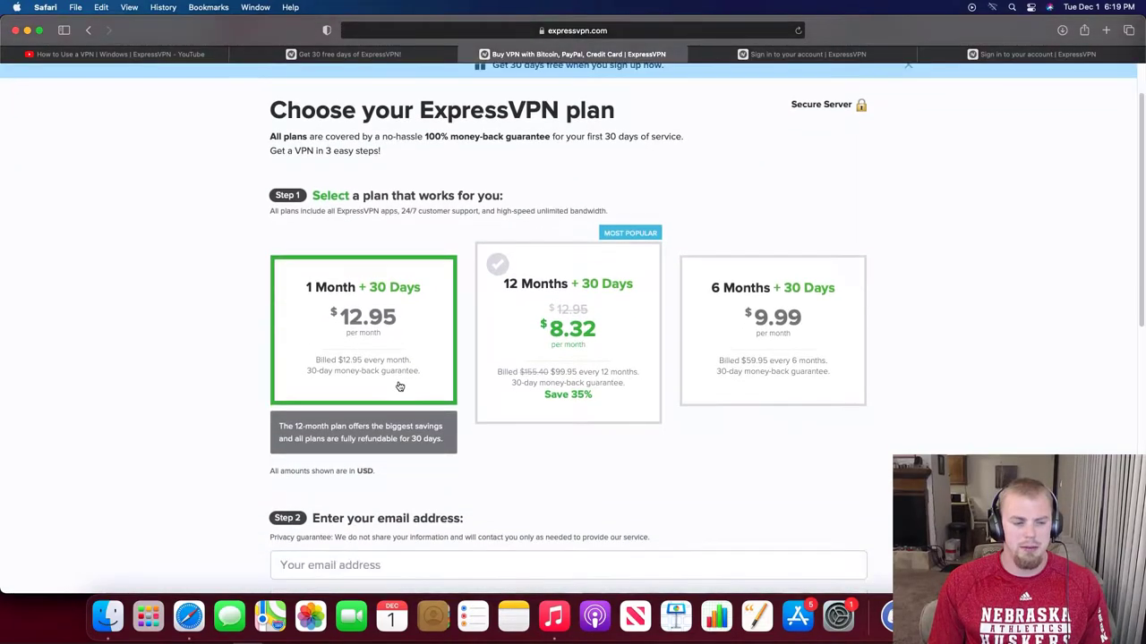
{"action": "scroll", "coordinate": [400, 387], "scroll_direction": "down", "scroll_amount": 5}
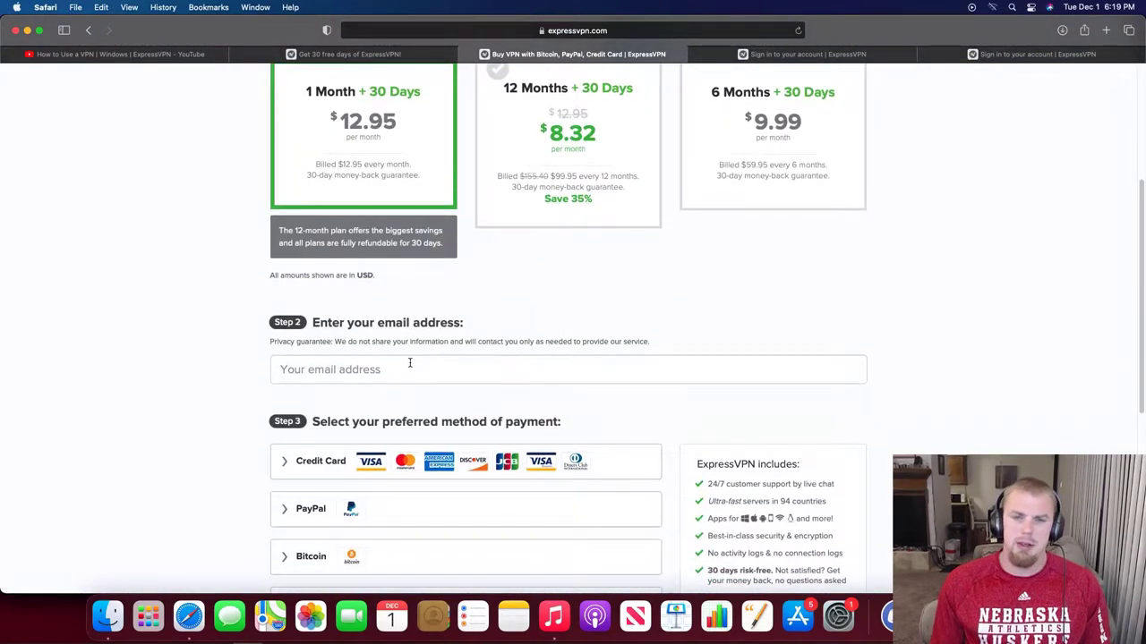
{"action": "scroll", "coordinate": [410, 376], "scroll_direction": "down", "scroll_amount": 3}
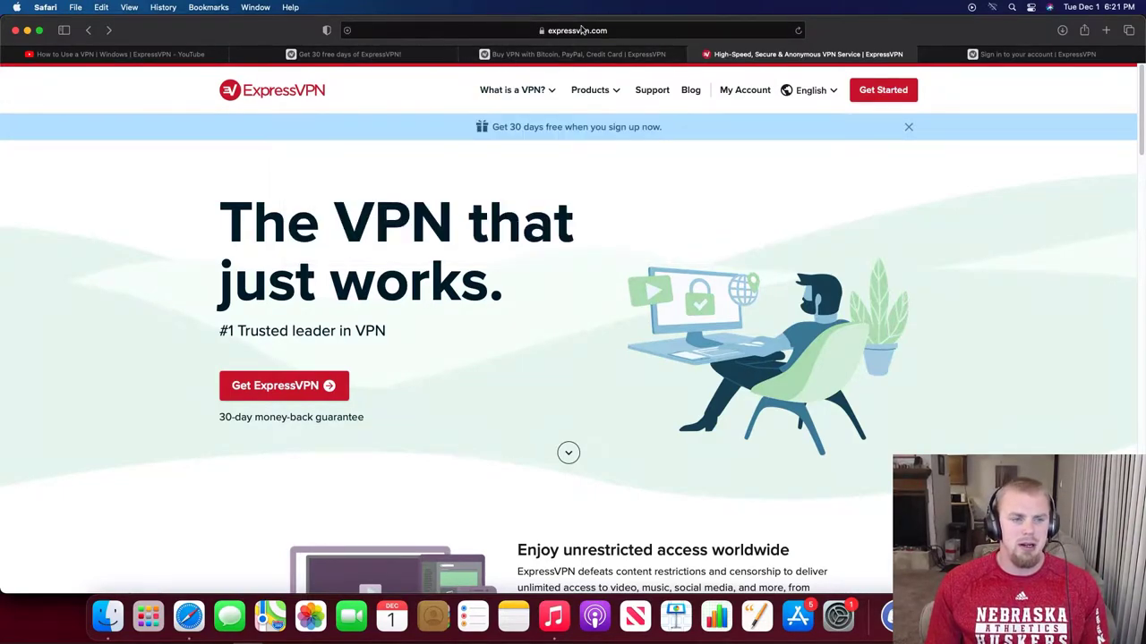
Download ExpressVPN for Mac from the account page and open the downloaded expressvpn_mac_9.0.13.7_release.pkg package.
{"action": "left_click", "coordinate": [747, 93]}
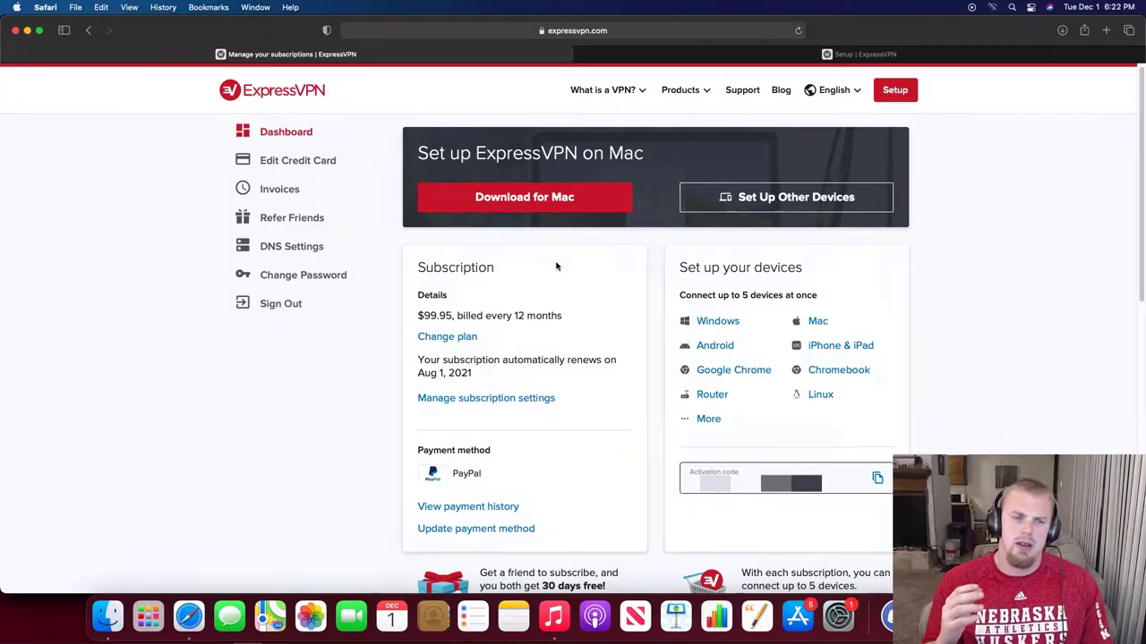
{"action": "left_click", "coordinate": [559, 208]}
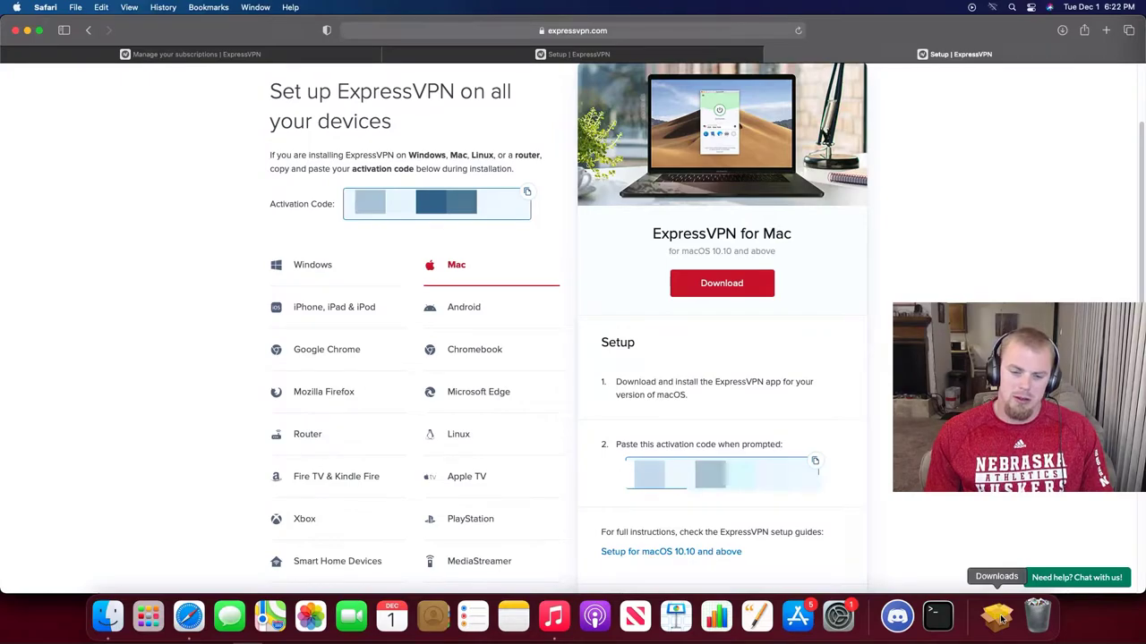
{"action": "left_click", "coordinate": [1001, 618]}
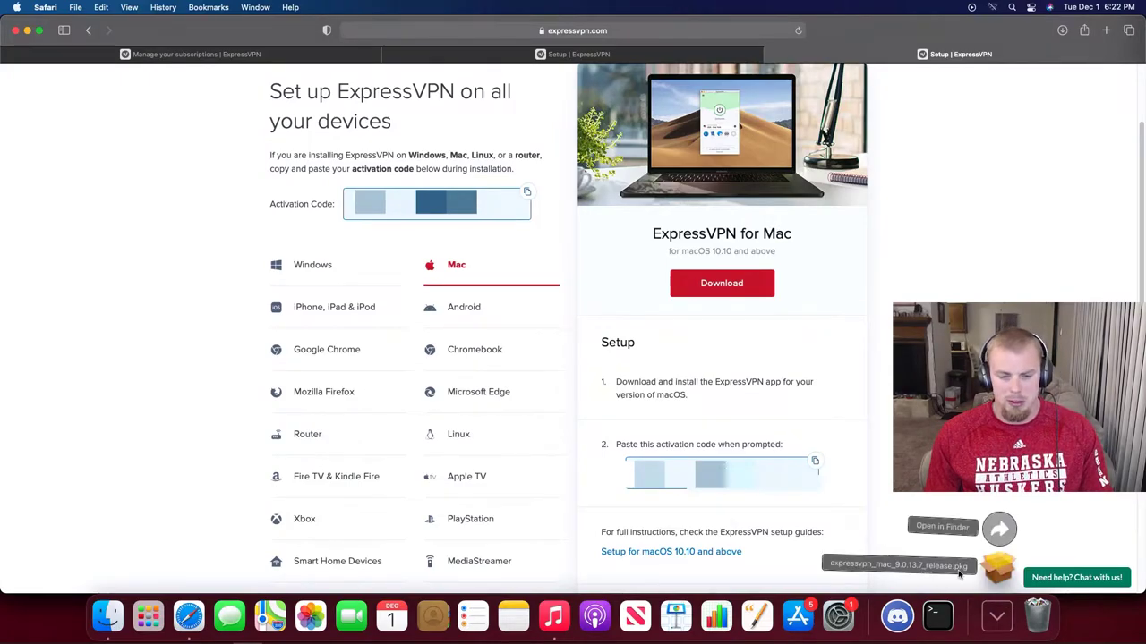
{"action": "left_click", "coordinate": [959, 573]}
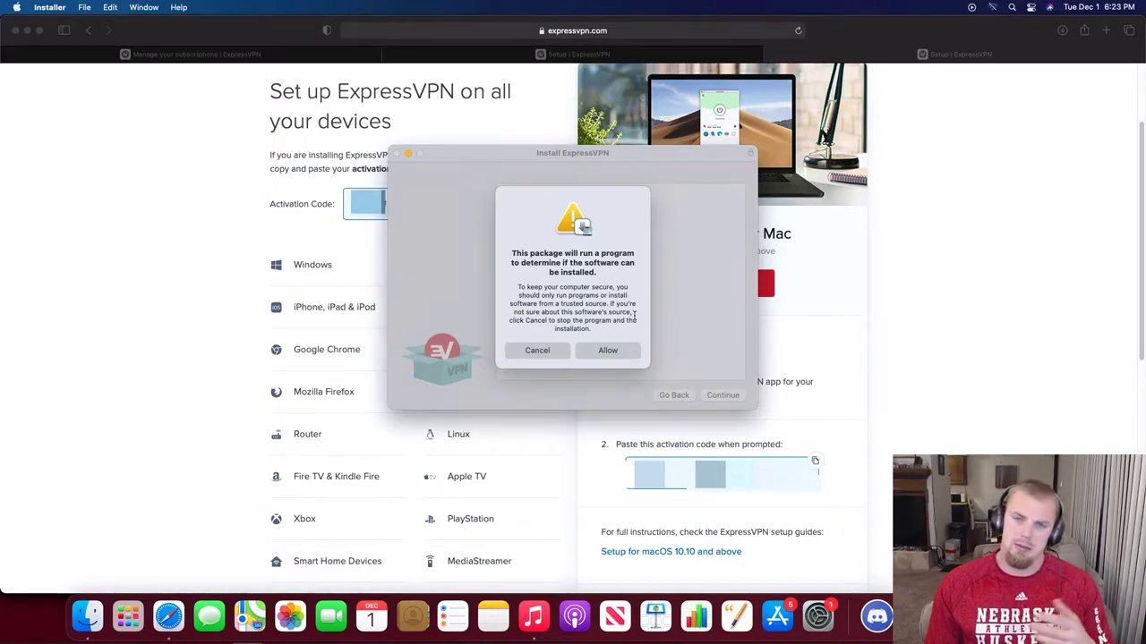
Run the standard ExpressVPN installation on Macintosh HD, authorising it with the Mac account password, and move the installer to the Trash.
{"action": "left_click", "coordinate": [622, 350]}
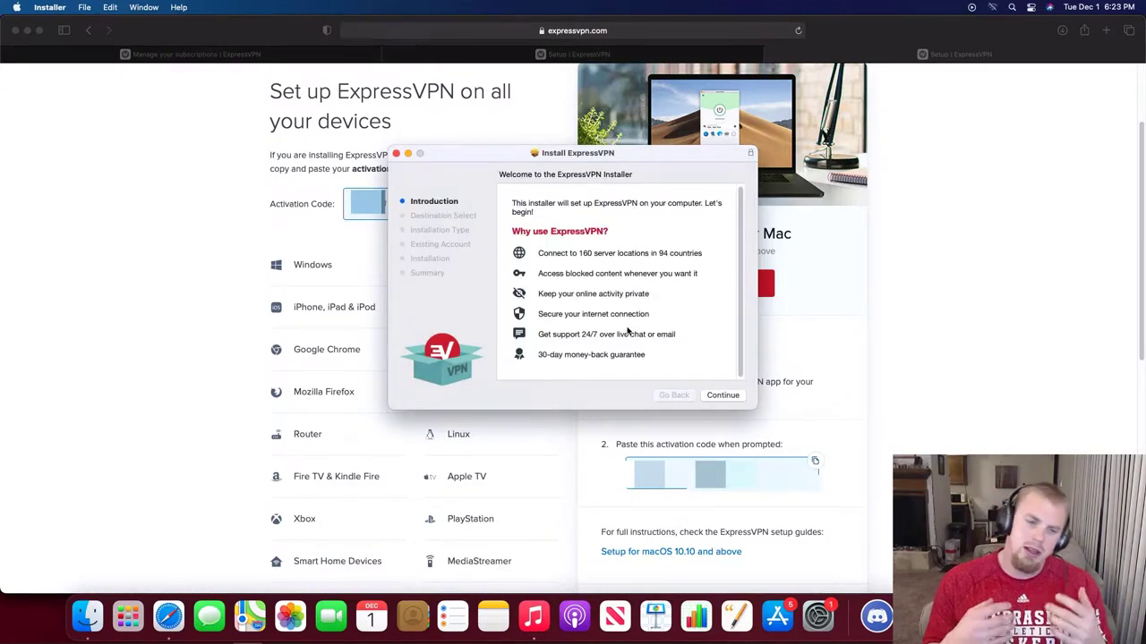
{"action": "left_click", "coordinate": [722, 395]}
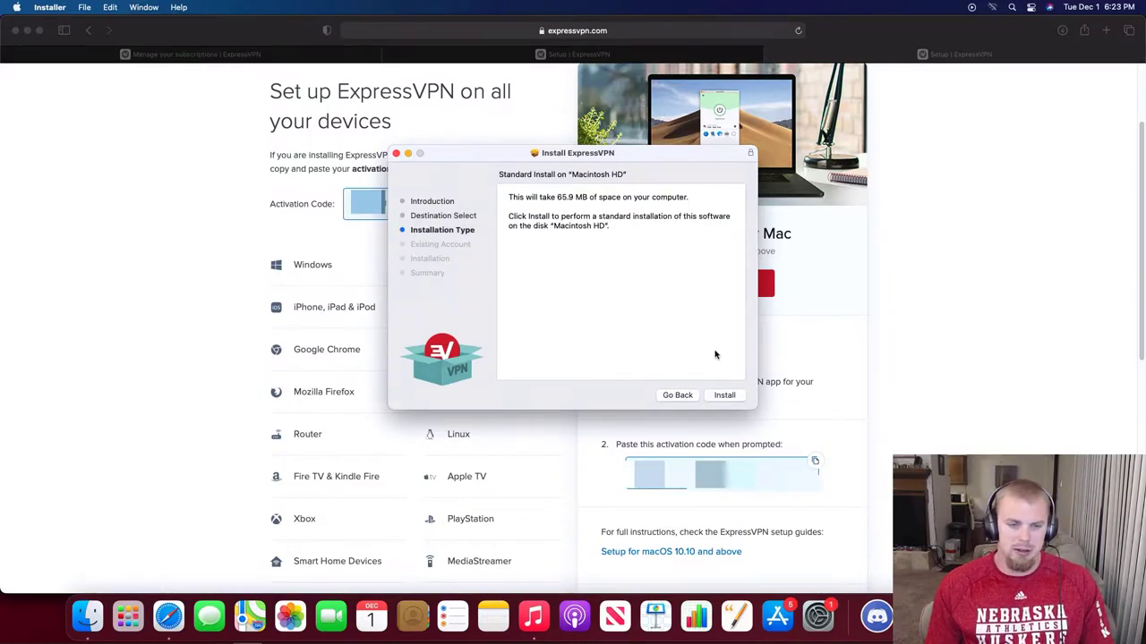
{"action": "left_click", "coordinate": [725, 394]}
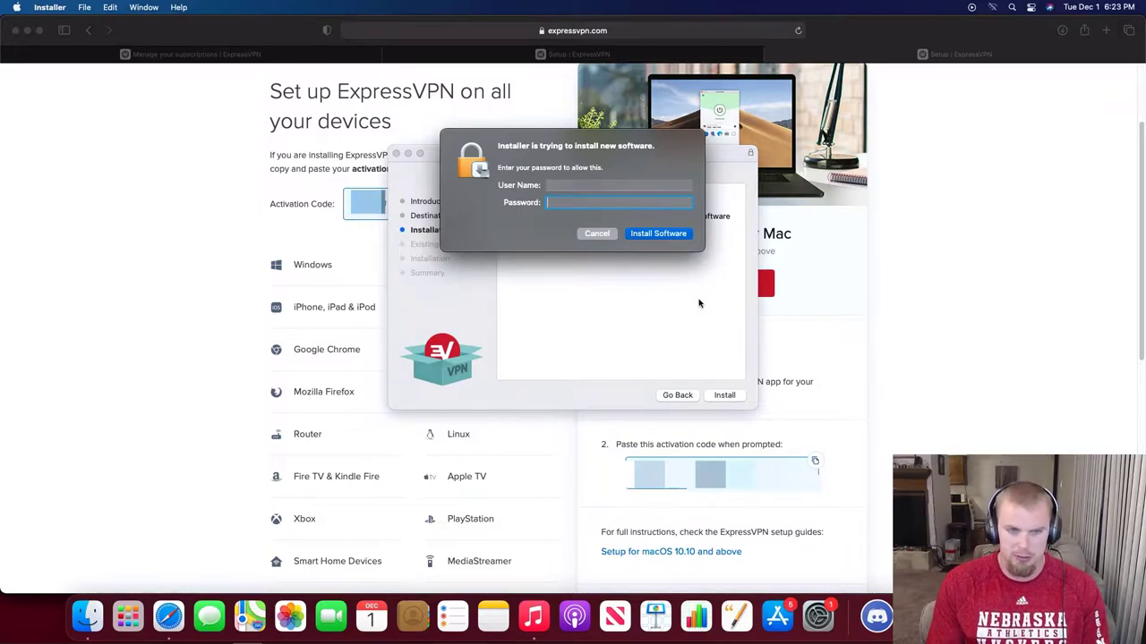
{"action": "key", "text": "super+v"}
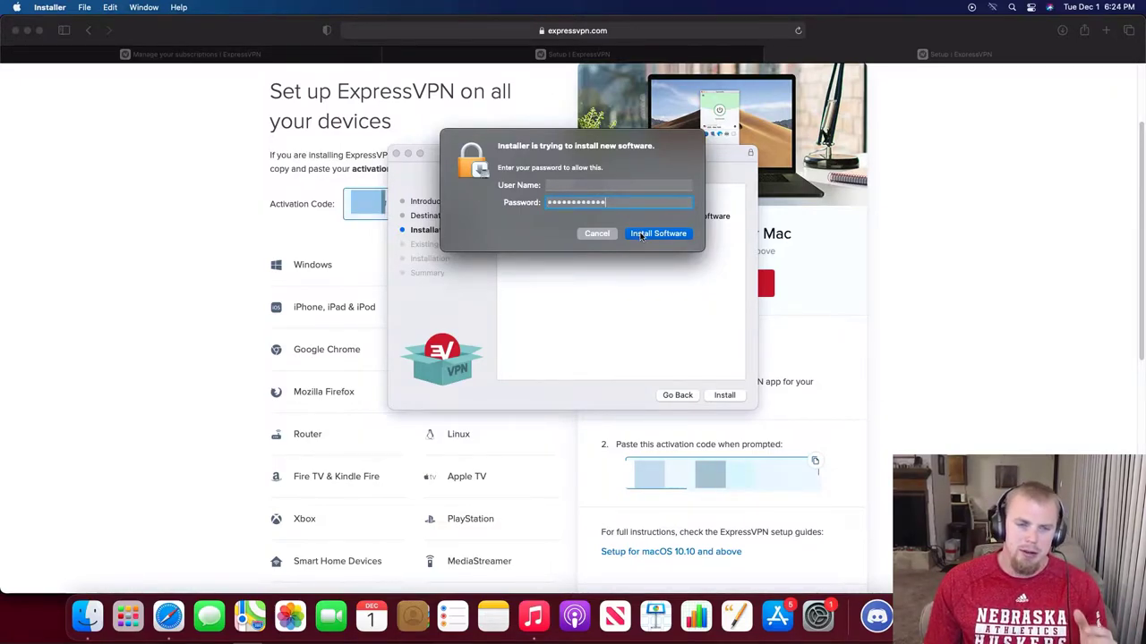
{"action": "left_click", "coordinate": [641, 235]}
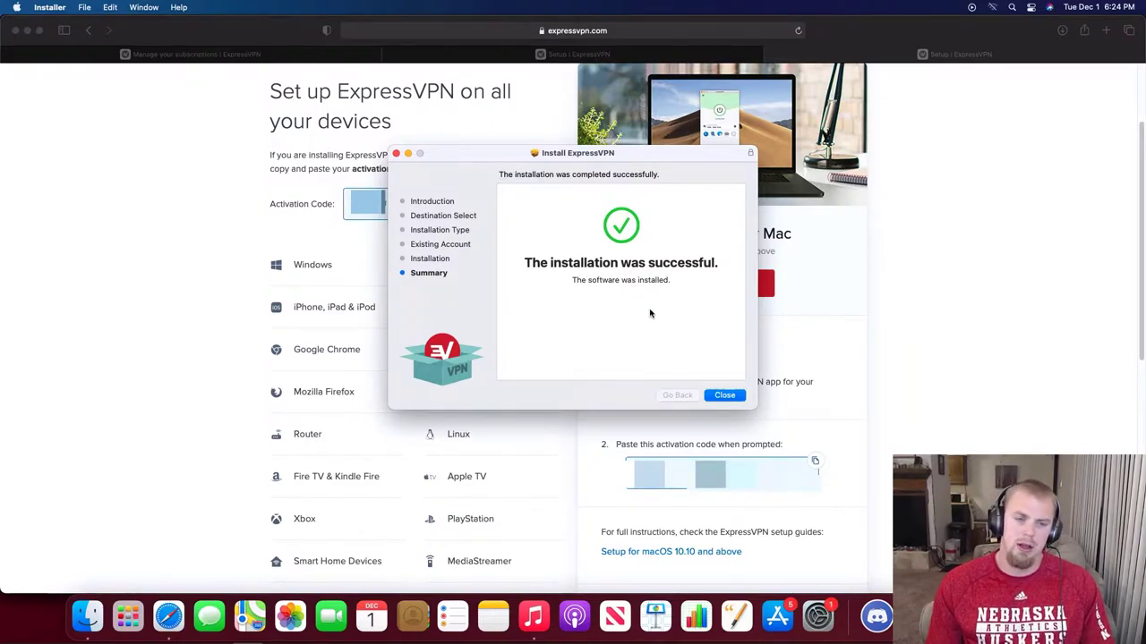
{"action": "left_click", "coordinate": [723, 396]}
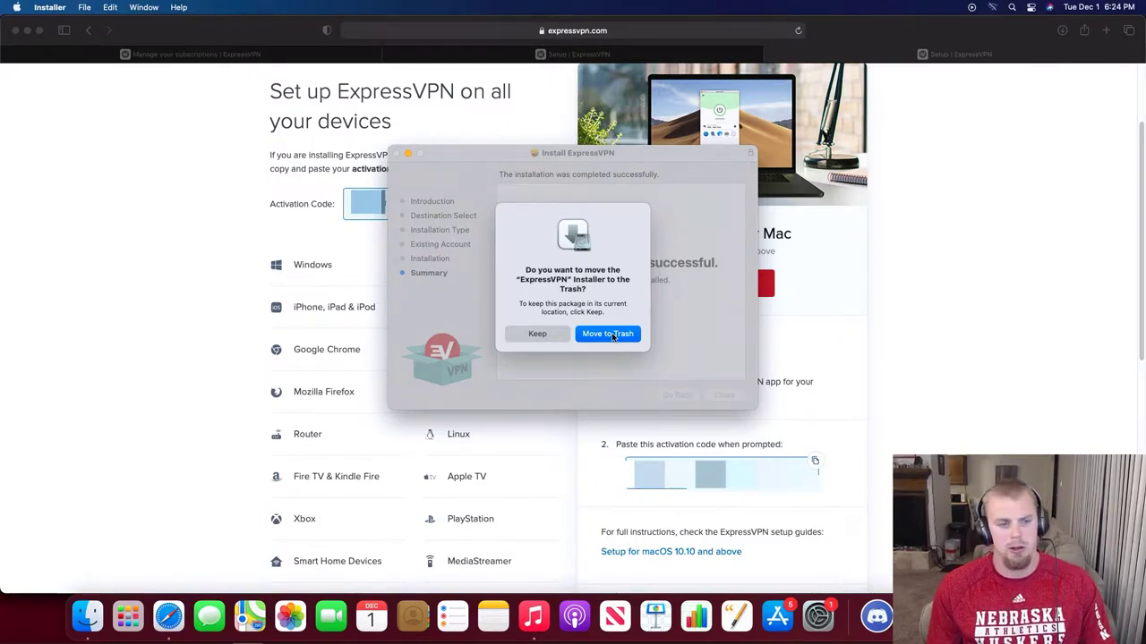
{"action": "left_click", "coordinate": [610, 334]}
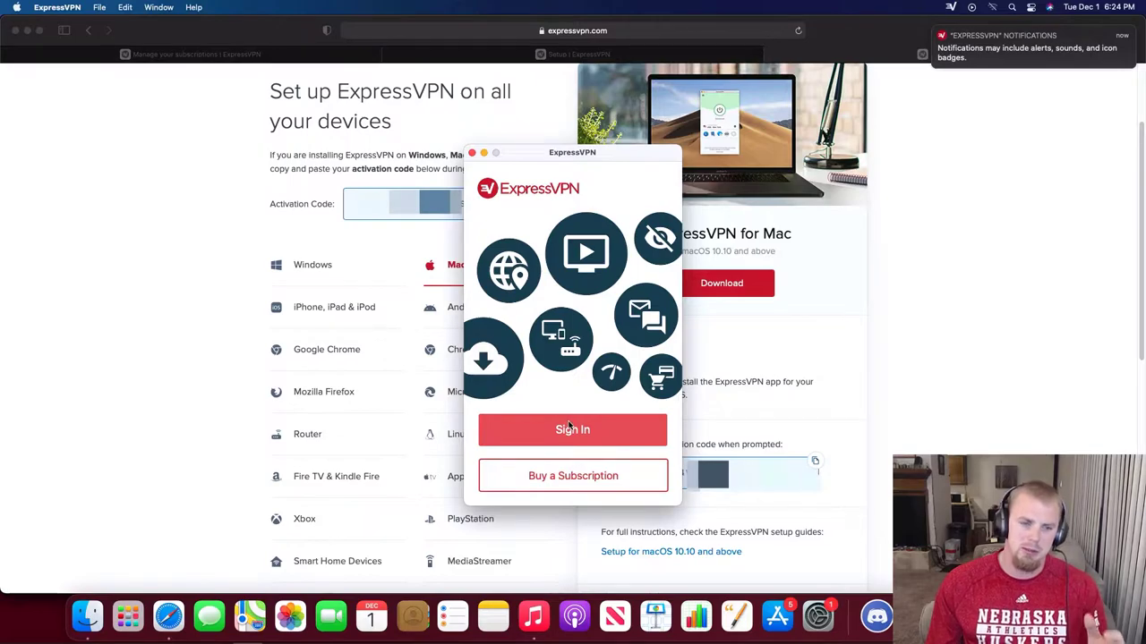
Sign in to the ExpressVPN app by pasting the subscription activation code.
{"action": "left_click", "coordinate": [571, 431]}
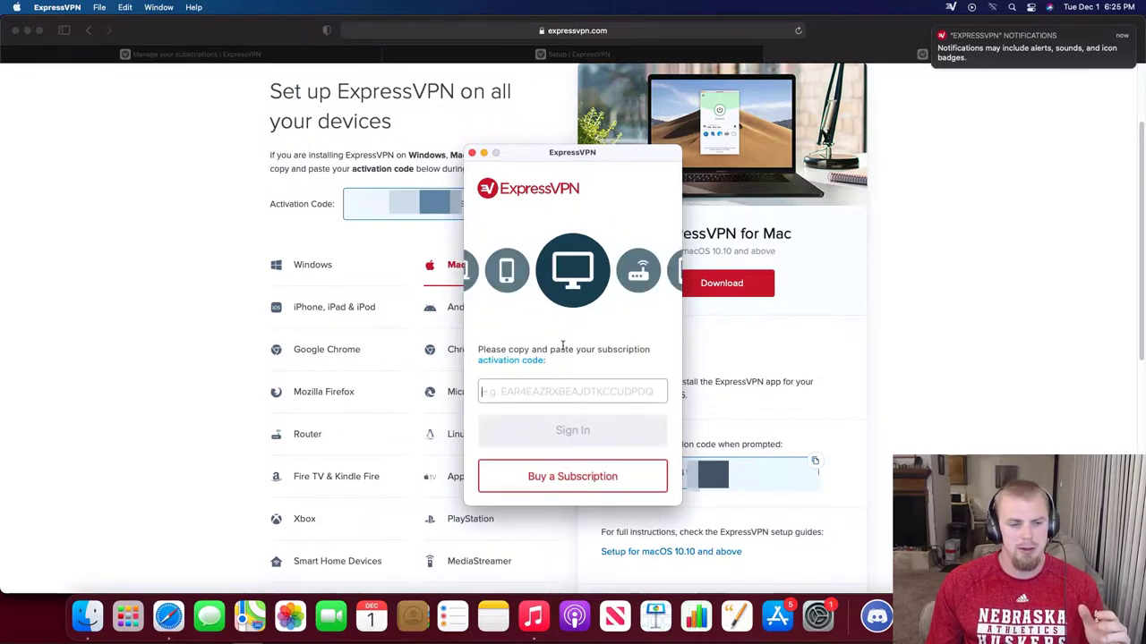
{"action": "left_click", "coordinate": [769, 361]}
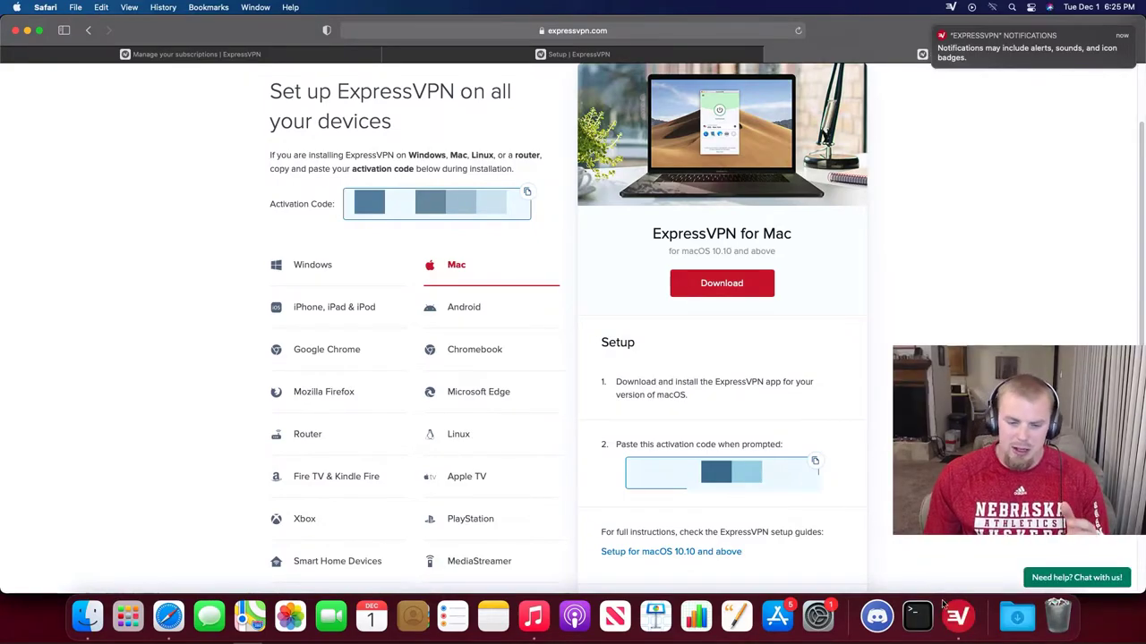
{"action": "left_click", "coordinate": [956, 616]}
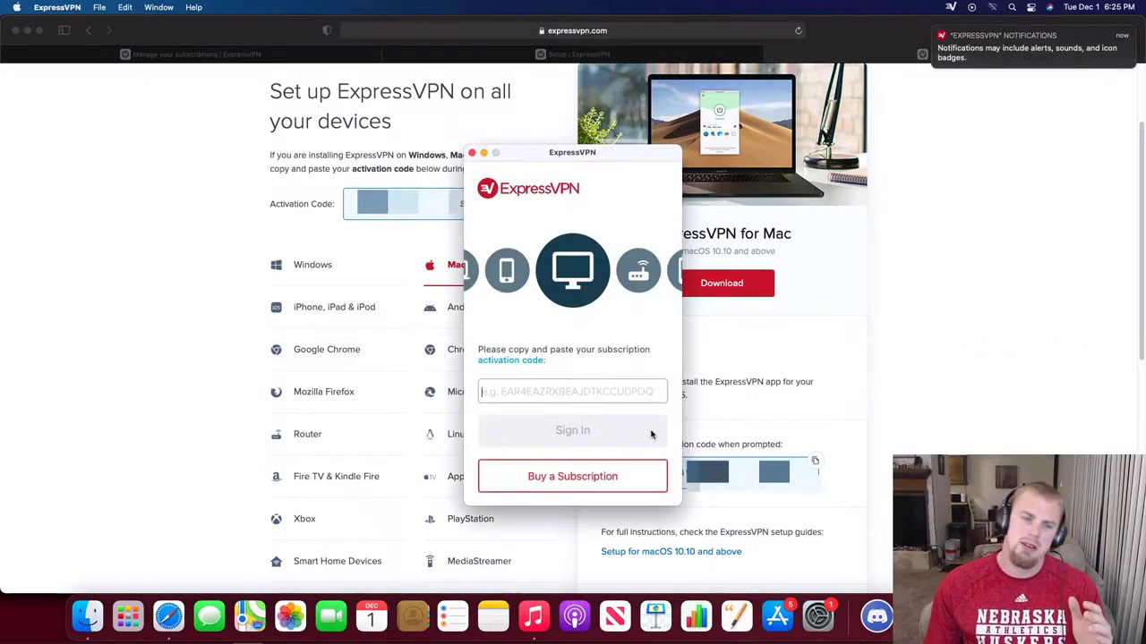
{"action": "left_click", "coordinate": [605, 391]}
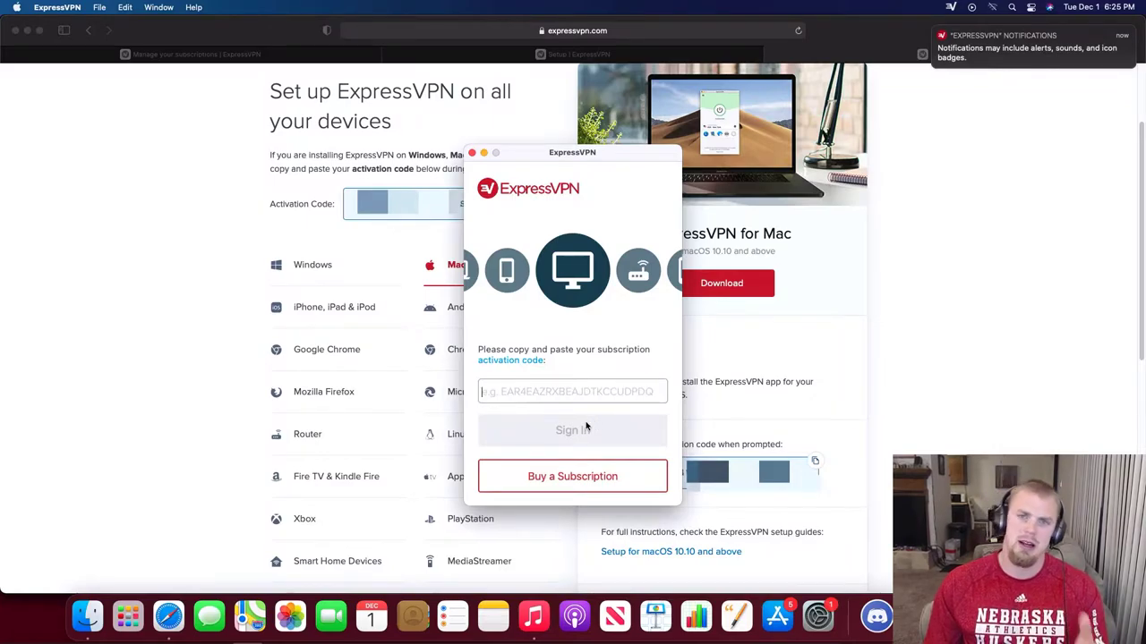
{"action": "key", "text": "super+v"}
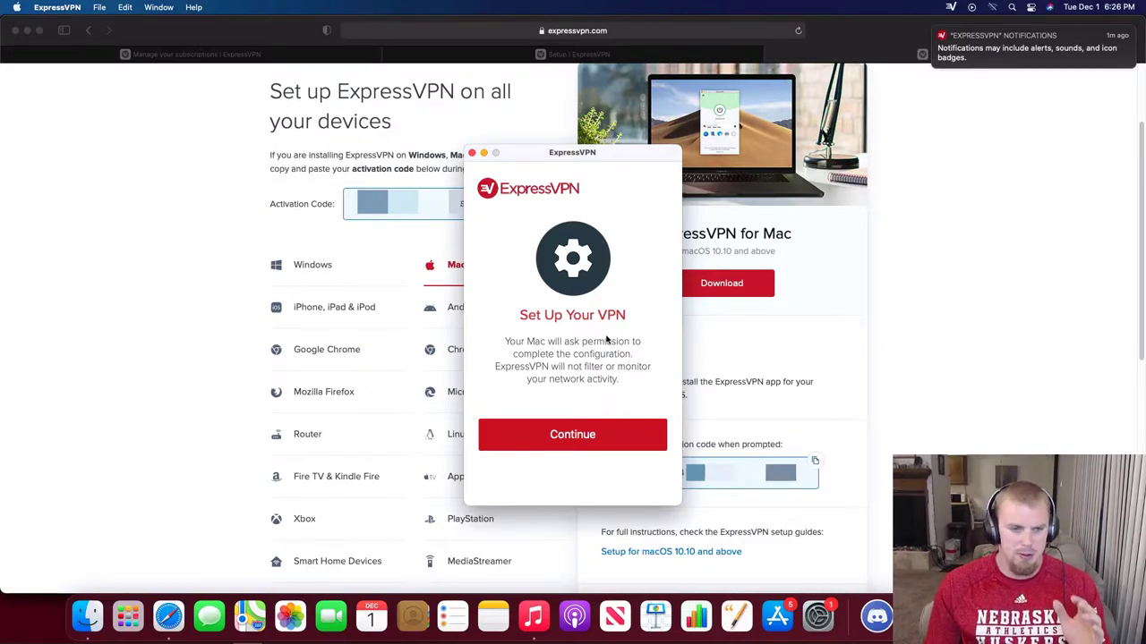
Complete the VPN setup by allowing the VPN configurations and declining both launch on startup and sharing of diagnostic reports.
{"action": "left_click", "coordinate": [609, 428]}
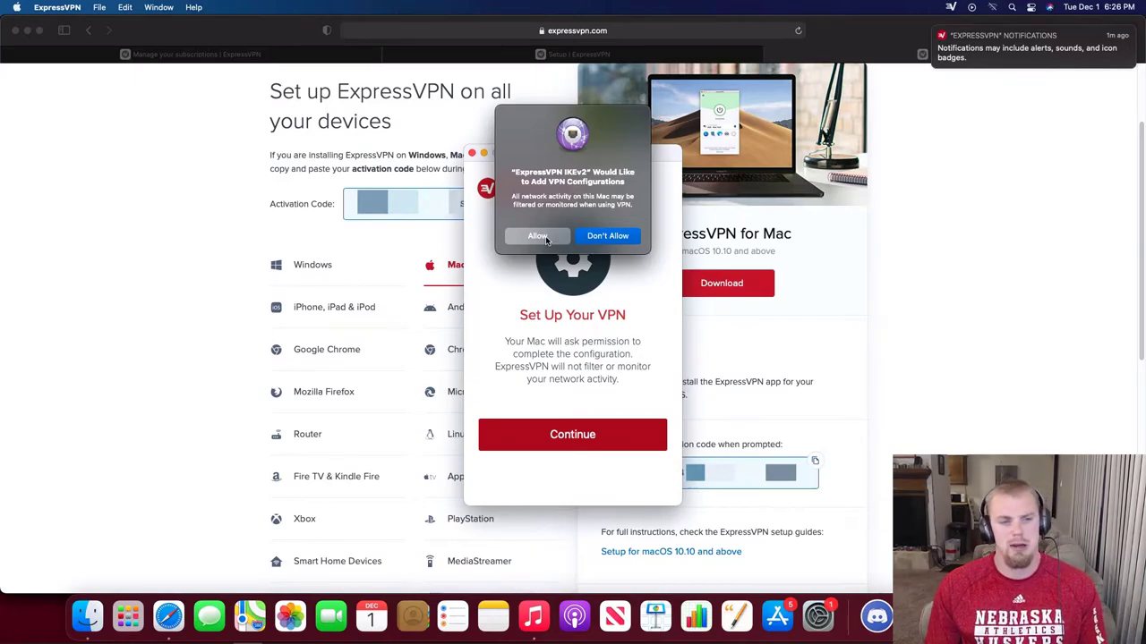
{"action": "left_click", "coordinate": [537, 237]}
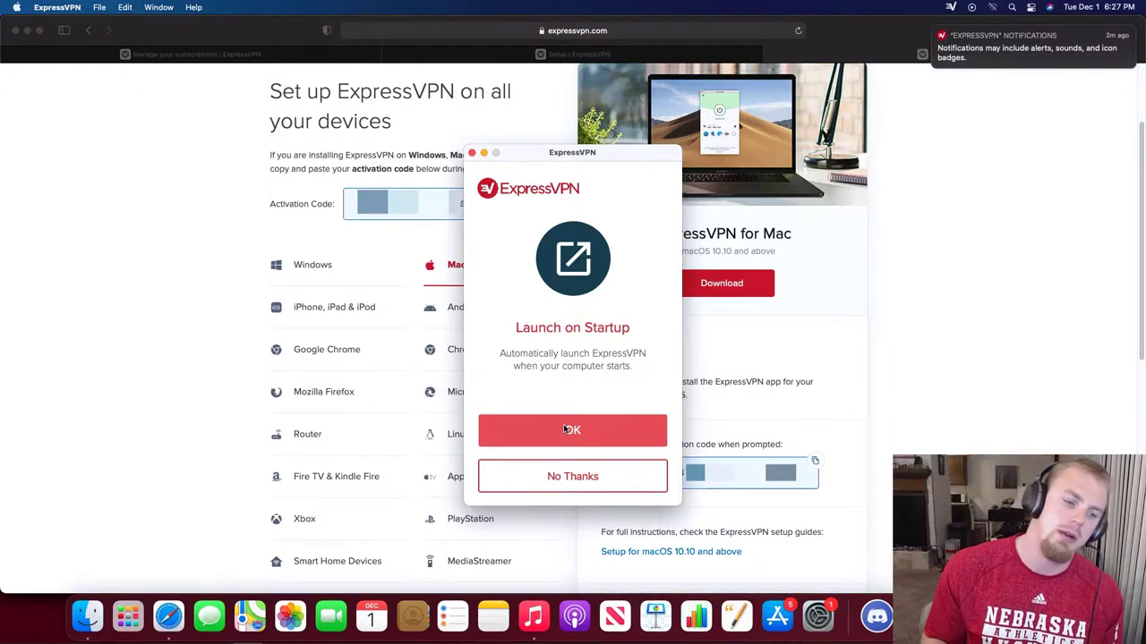
{"action": "left_click", "coordinate": [557, 476]}
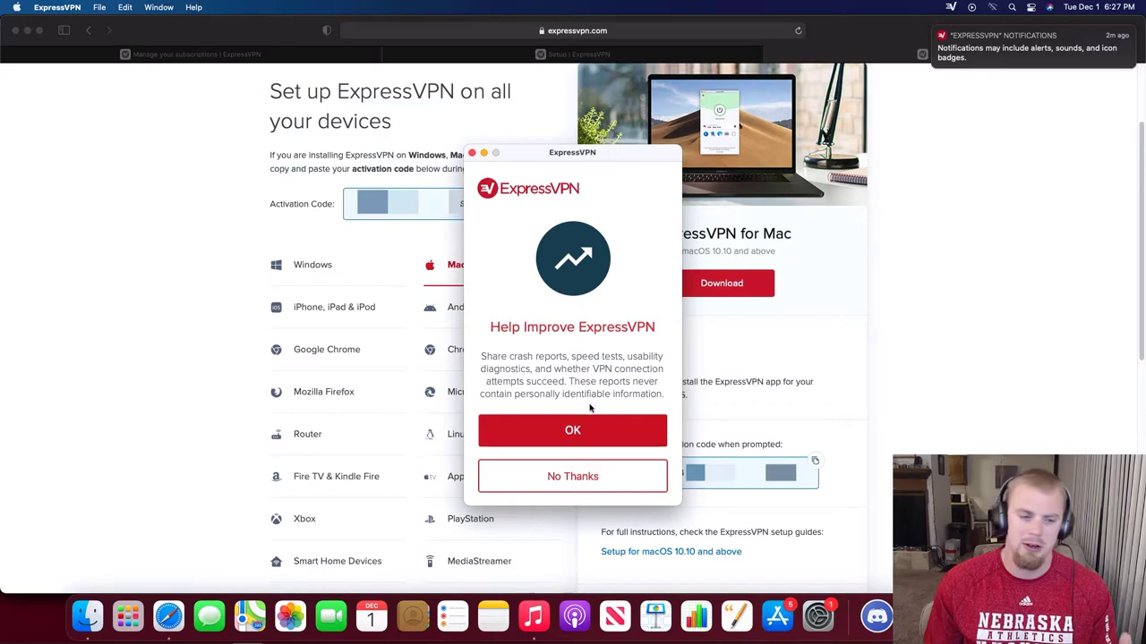
{"action": "left_click", "coordinate": [582, 477]}
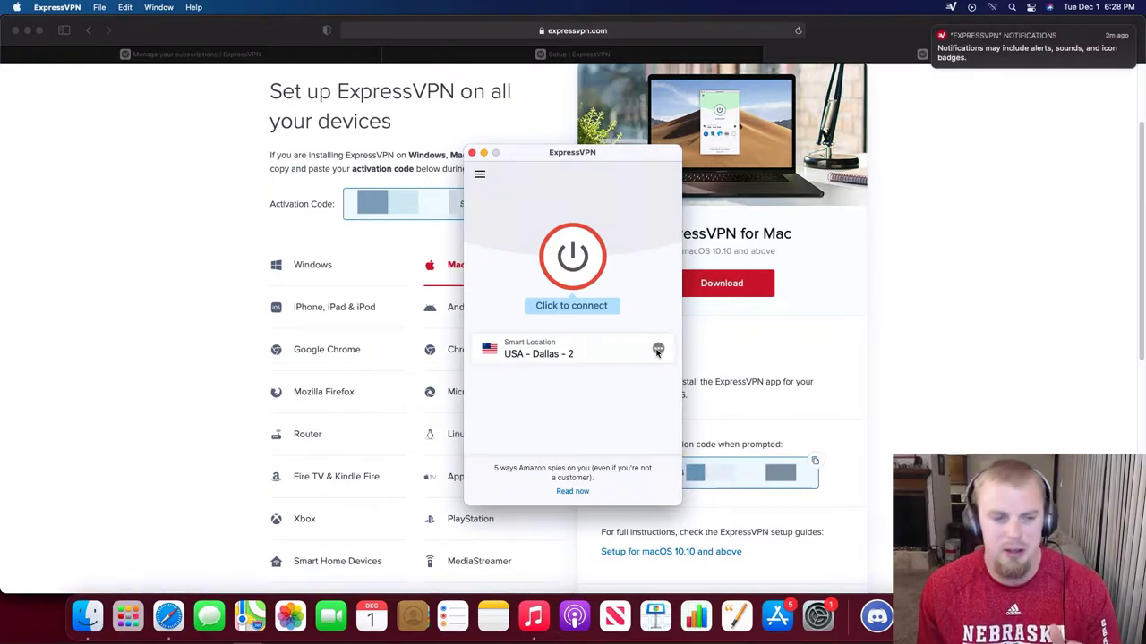
{"action": "left_click", "coordinate": [658, 350]}
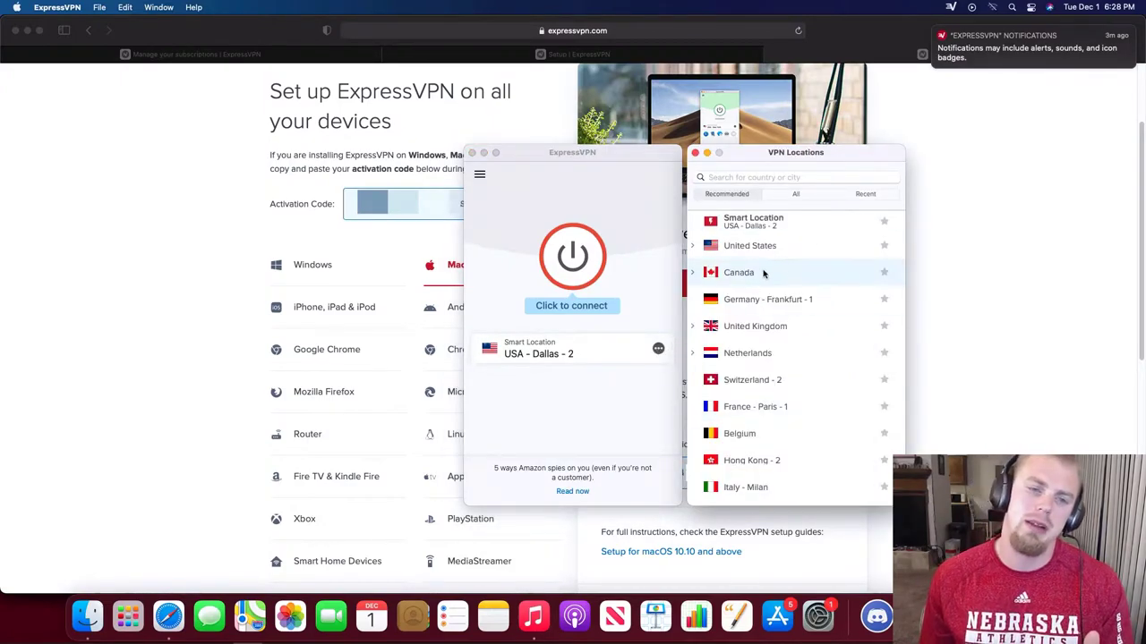
{"action": "left_click", "coordinate": [796, 194]}
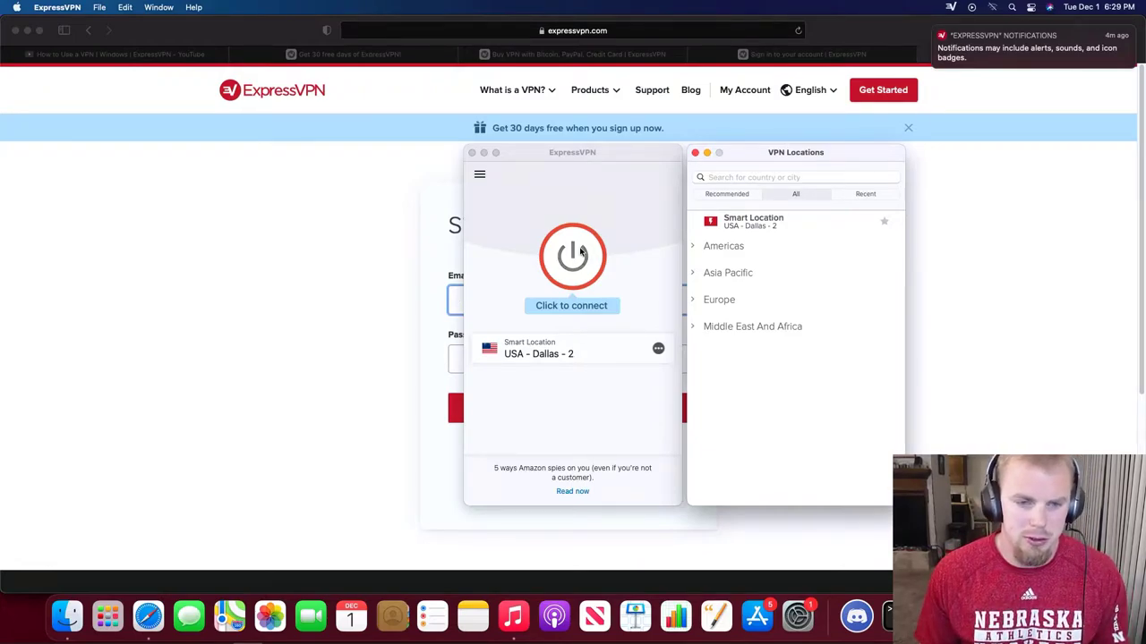
{"action": "left_click", "coordinate": [694, 249]}
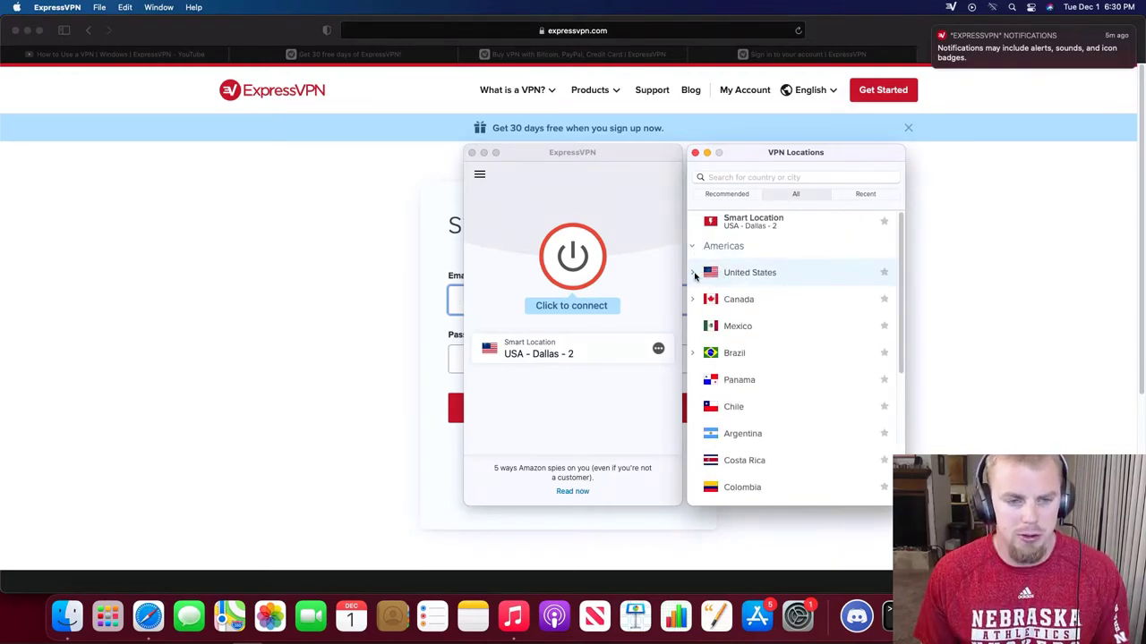
{"action": "left_click", "coordinate": [692, 273]}
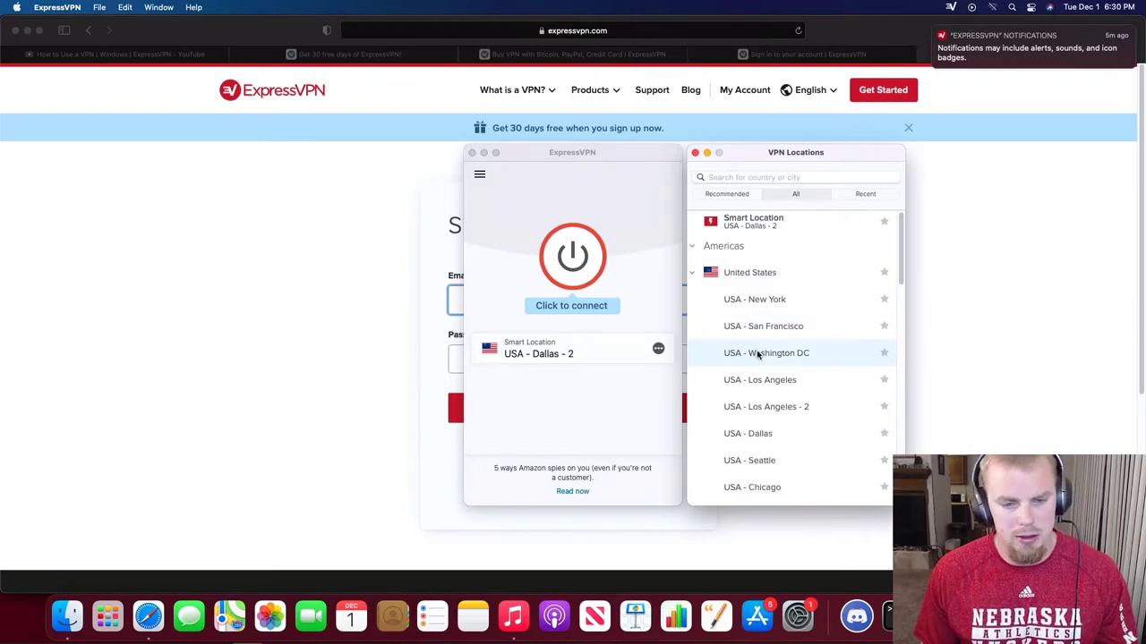
{"action": "left_click", "coordinate": [762, 433]}
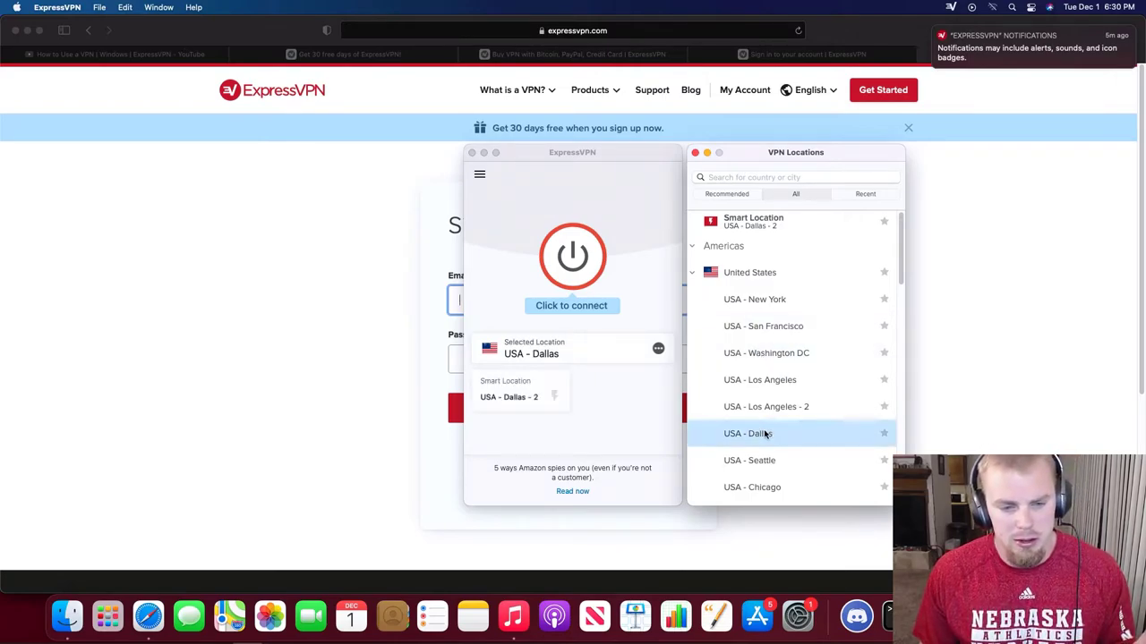
{"action": "left_click", "coordinate": [575, 273]}
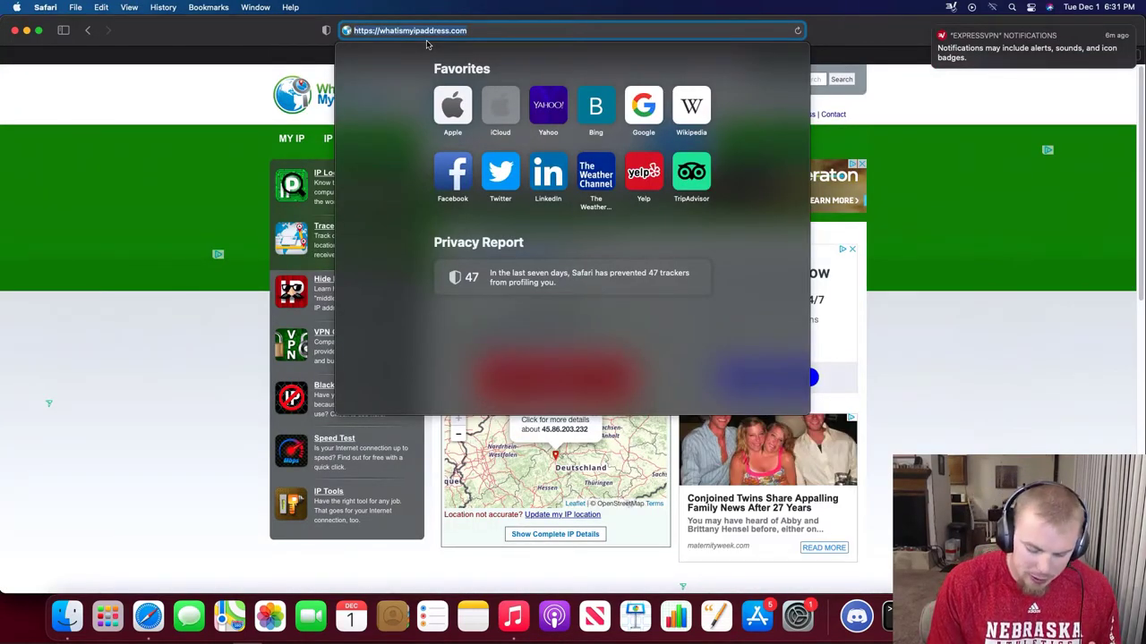
{"action": "key", "text": "Return"}
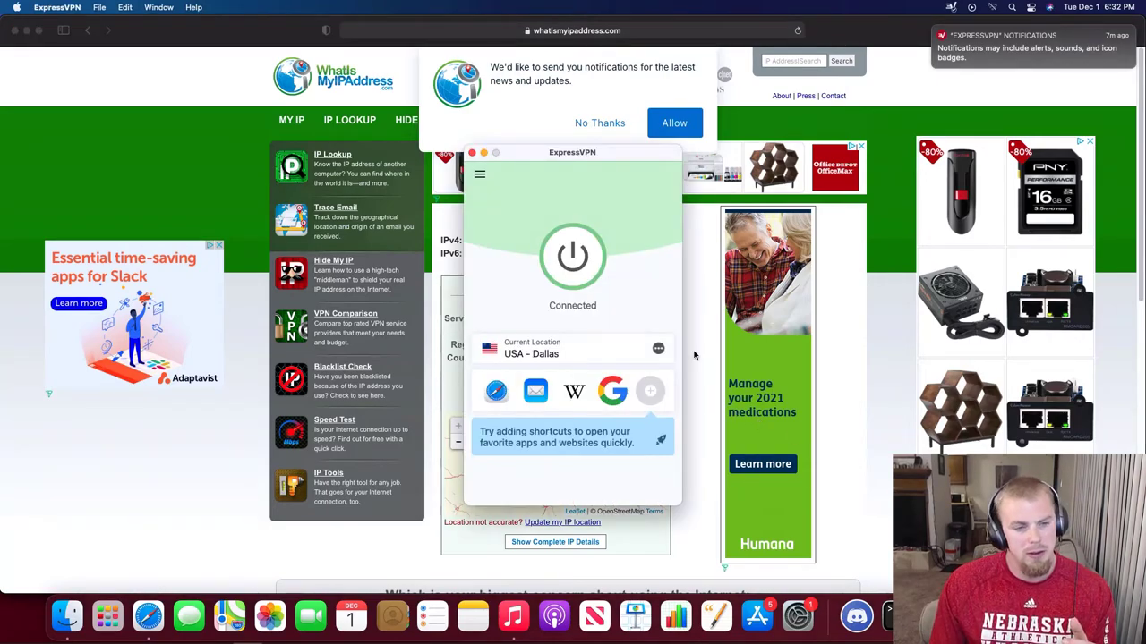
Disconnect the VPN from USA - Dallas and connect it to Germany - Frankfurt - 1 from the European locations.
{"action": "left_click", "coordinate": [587, 278]}
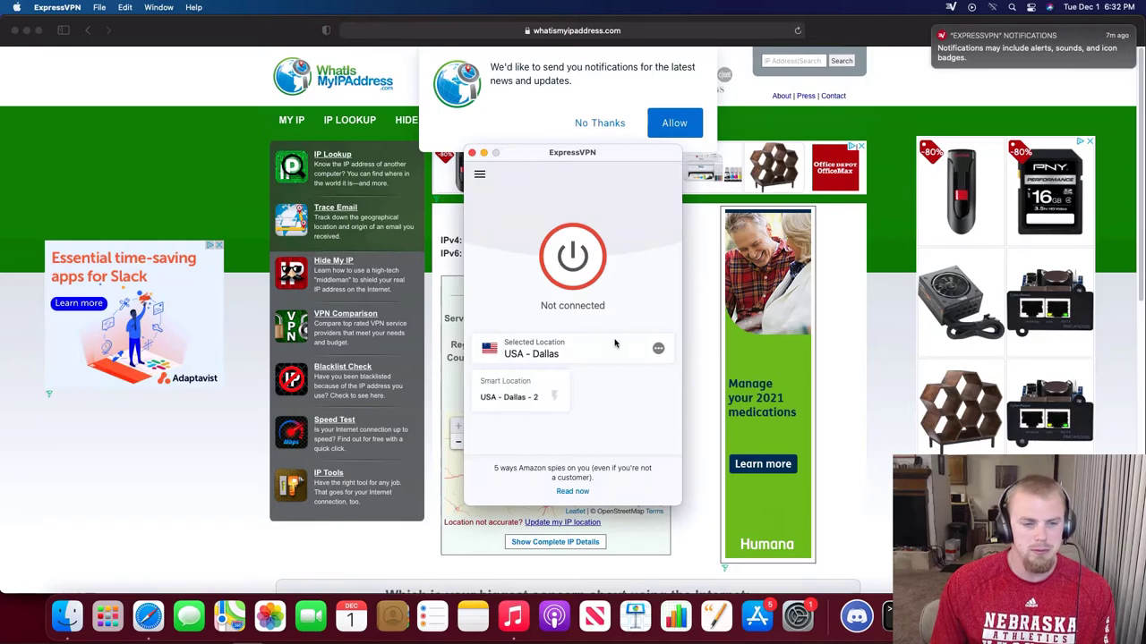
{"action": "left_click", "coordinate": [658, 350]}
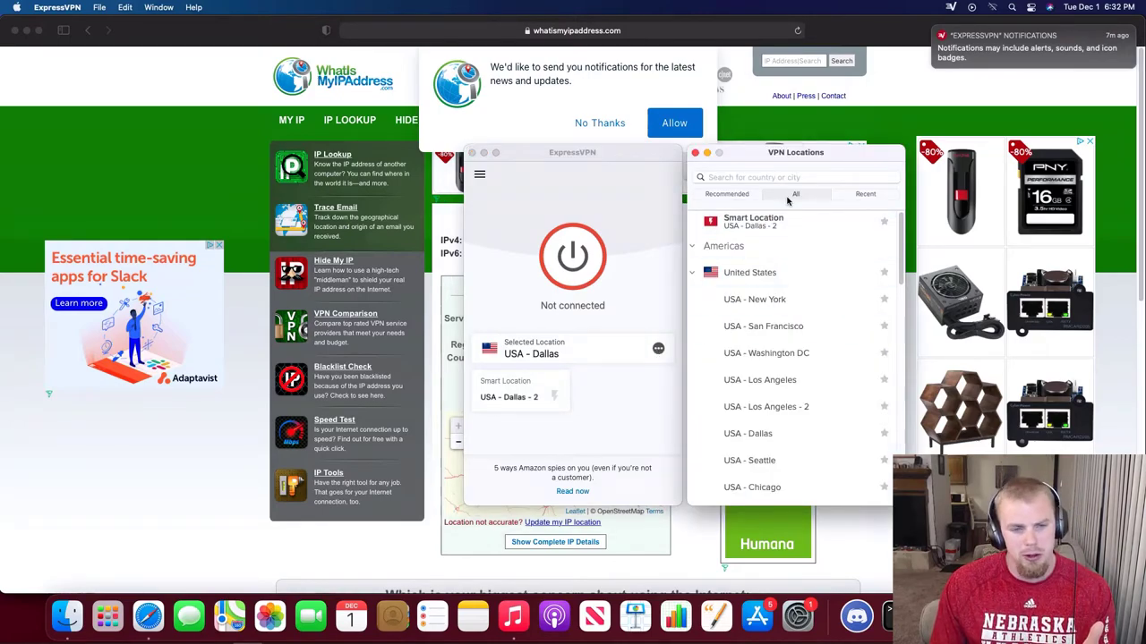
{"action": "left_click", "coordinate": [694, 247]}
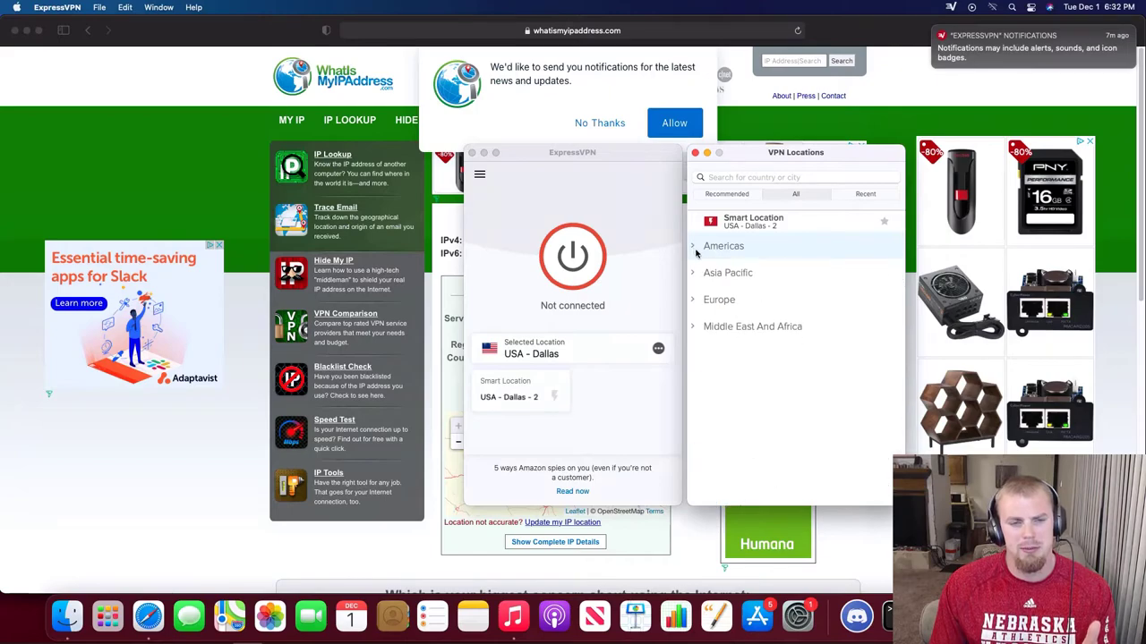
{"action": "left_click", "coordinate": [696, 301]}
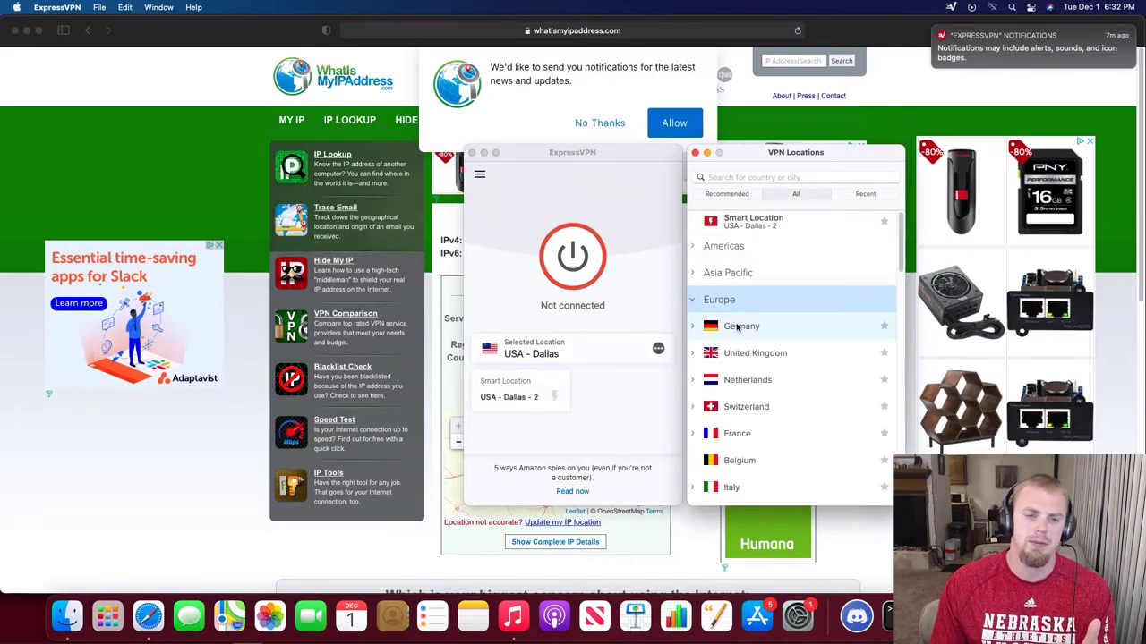
{"action": "left_click", "coordinate": [692, 328]}
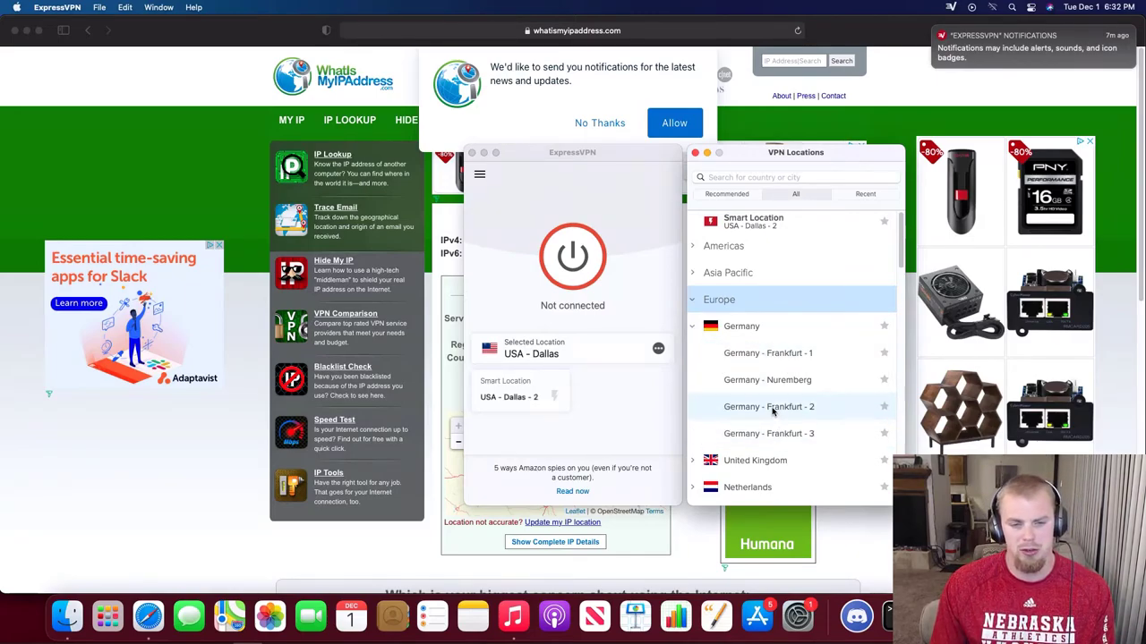
{"action": "left_click", "coordinate": [778, 358]}
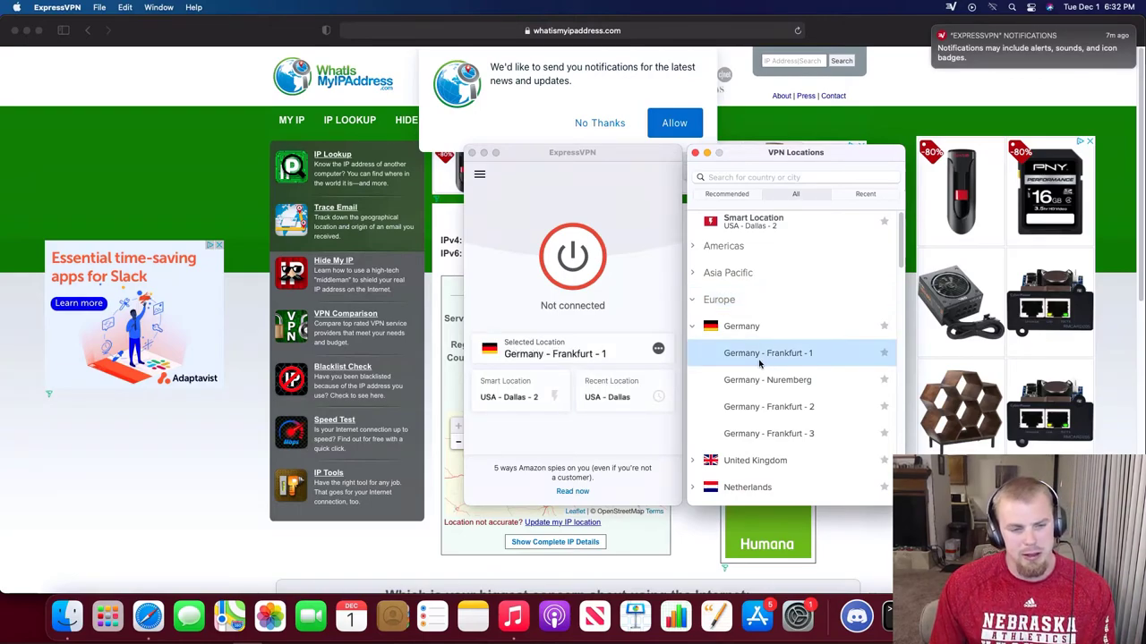
{"action": "left_click", "coordinate": [571, 257]}
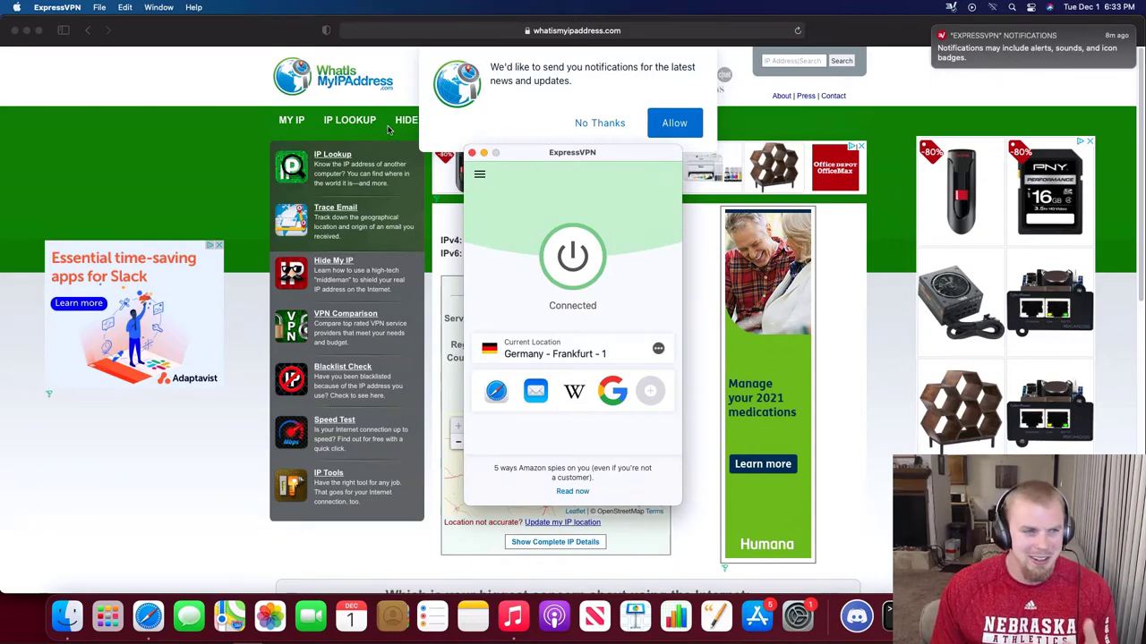
{"action": "left_click", "coordinate": [410, 32]}
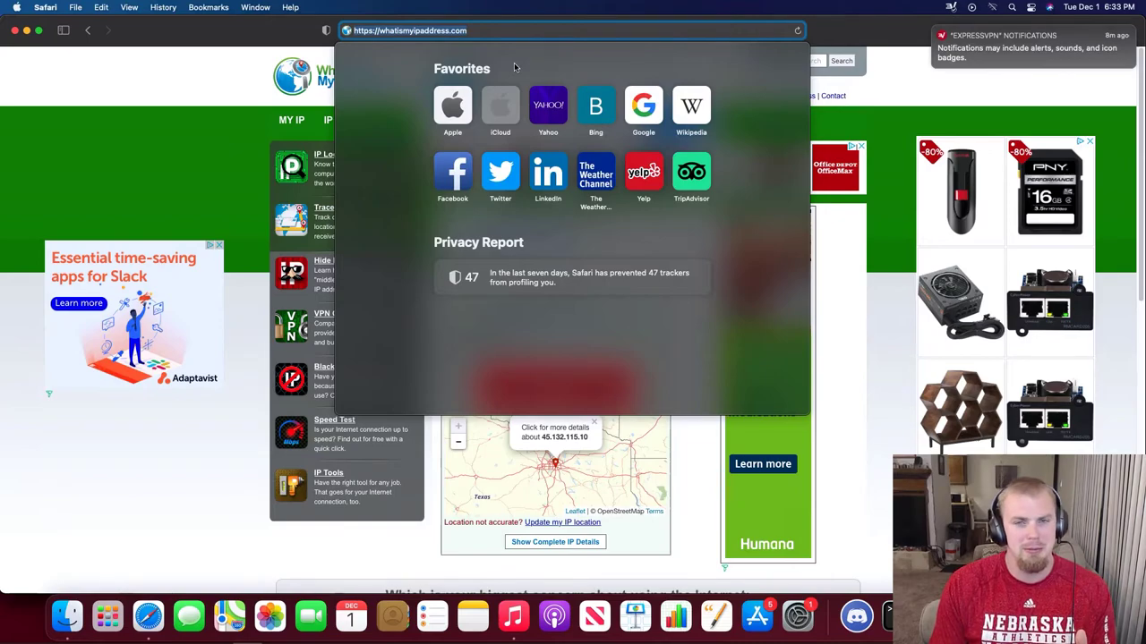
{"action": "key", "text": "Return"}
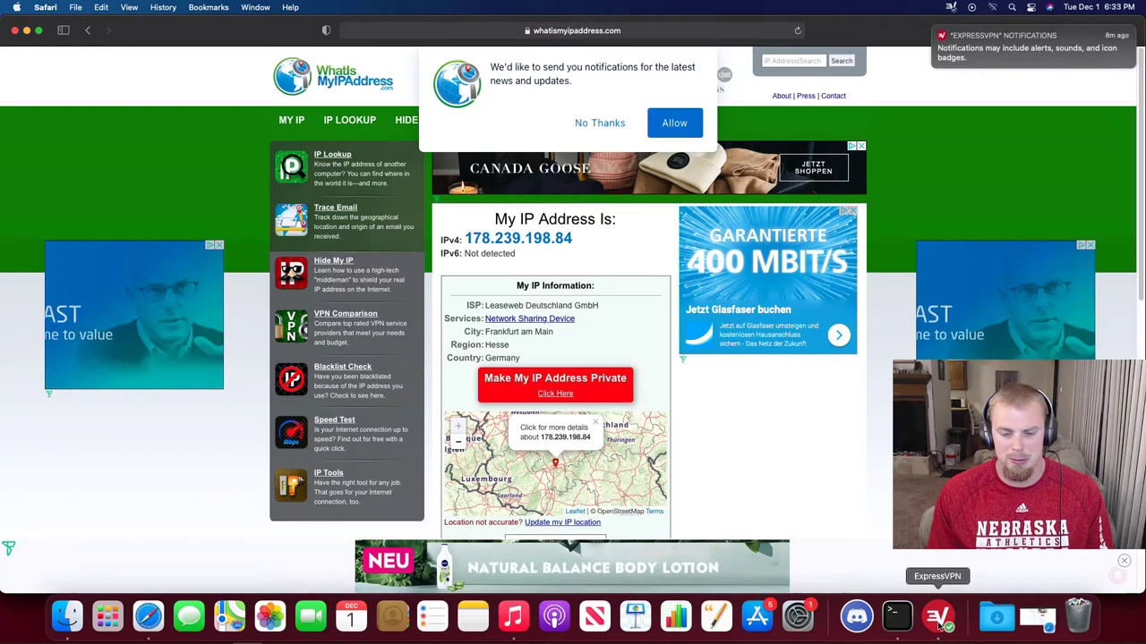
{"action": "left_click", "coordinate": [937, 616]}
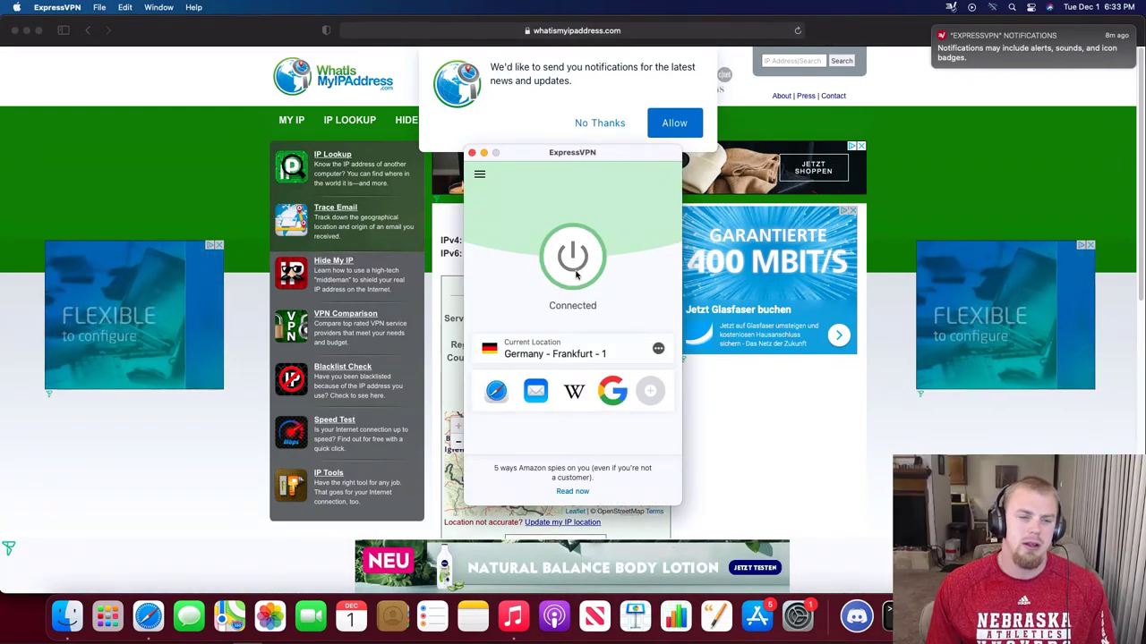
{"action": "left_click", "coordinate": [576, 275]}
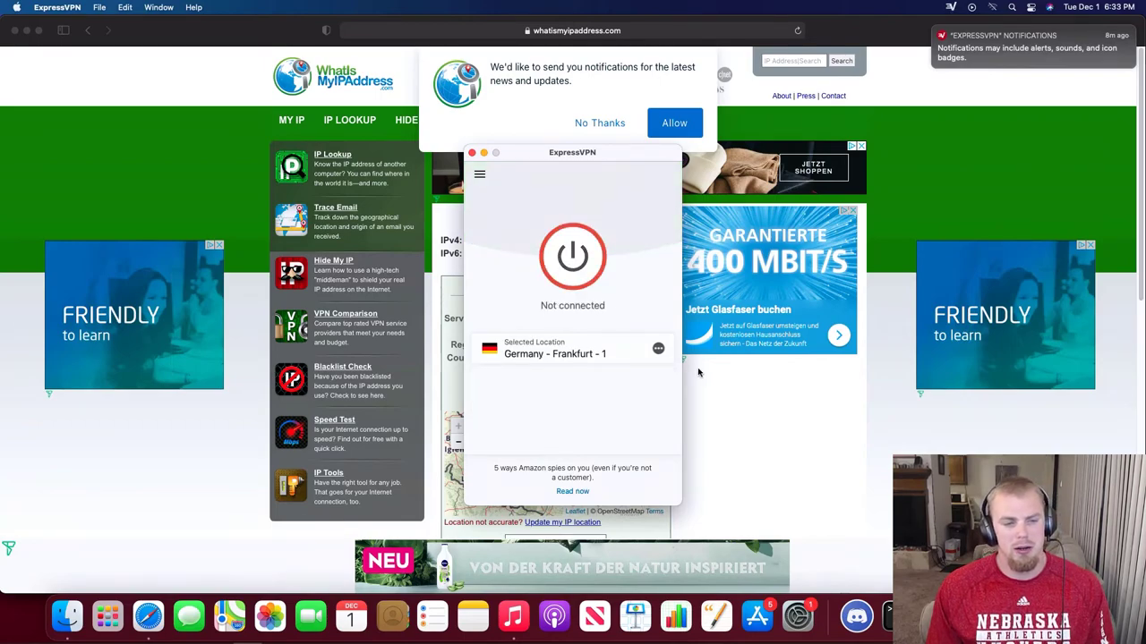